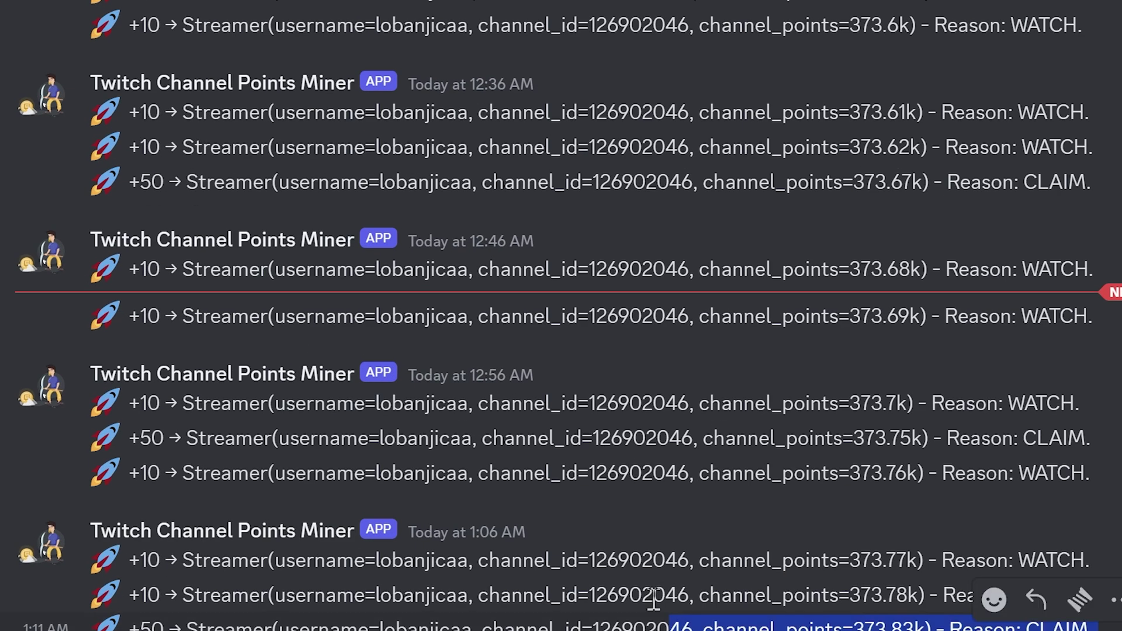
Step: Browse the Render fork, checking rdavydov's original repo and the Discord Twitch.py fix note
{"action": "left_click_drag", "start_coordinate": [529, 578], "coordinate": [562, 205]}
{"action": "left_click", "coordinate": [554, 184]}
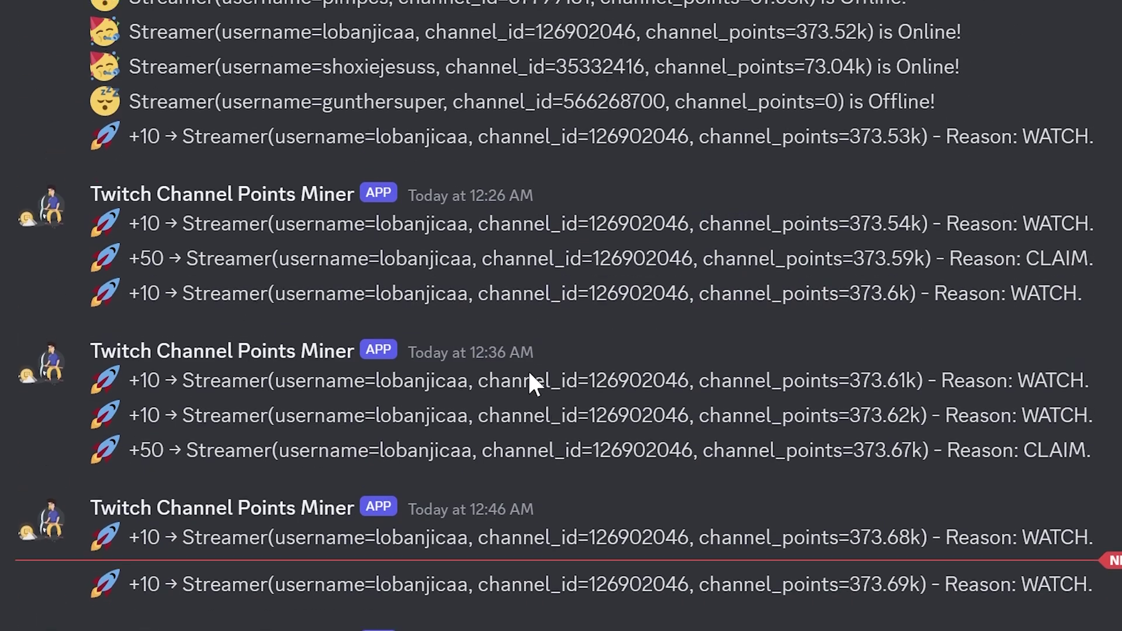
{"action": "scroll", "coordinate": [528, 369], "scroll_direction": "up", "scroll_amount": 3}
{"action": "scroll", "coordinate": [528, 369], "scroll_direction": "down", "scroll_amount": 5}
{"action": "scroll", "coordinate": [532, 401], "scroll_direction": "down", "scroll_amount": 1}
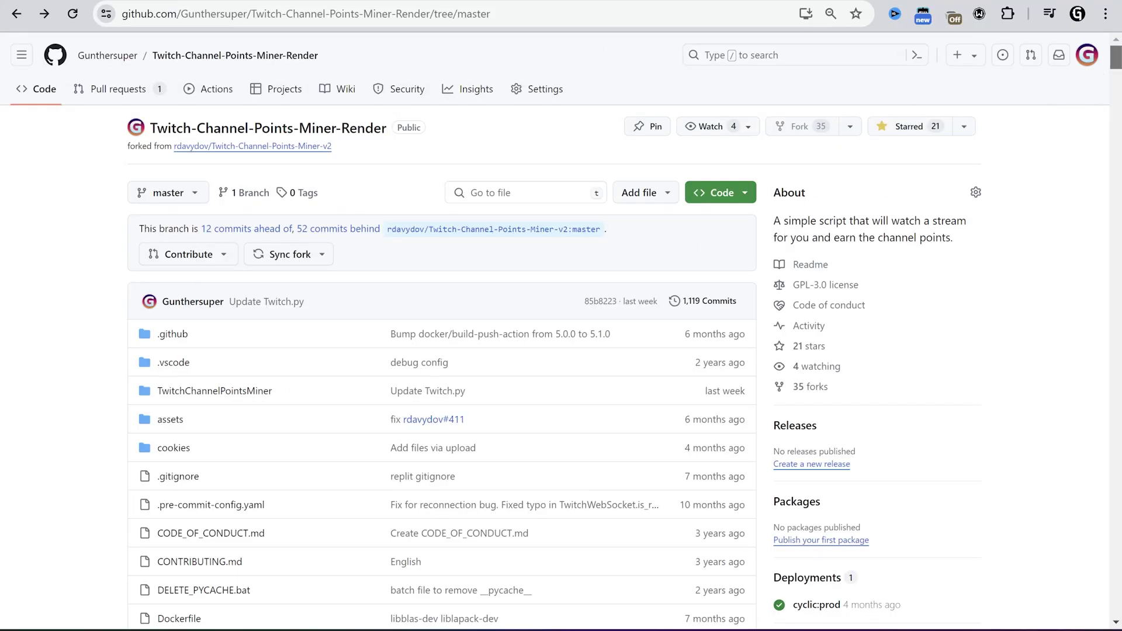
{"action": "scroll", "coordinate": [554, 351], "scroll_direction": "down", "scroll_amount": 3}
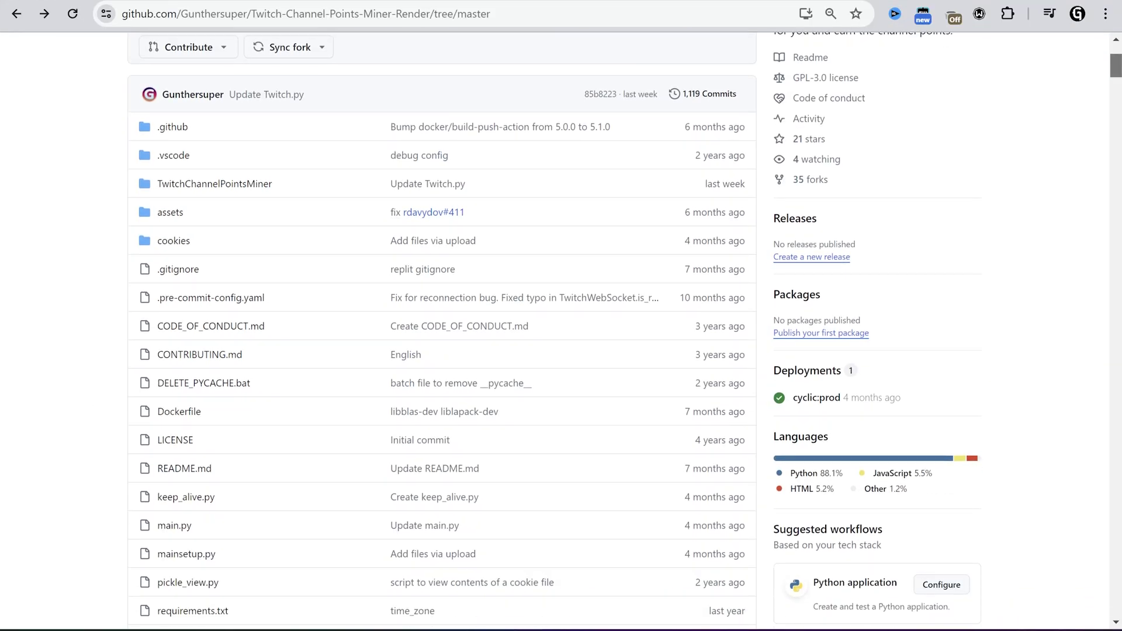
{"action": "scroll", "coordinate": [1063, 233], "scroll_direction": "up", "scroll_amount": 3}
{"action": "scroll", "coordinate": [1049, 263], "scroll_direction": "down", "scroll_amount": 3}
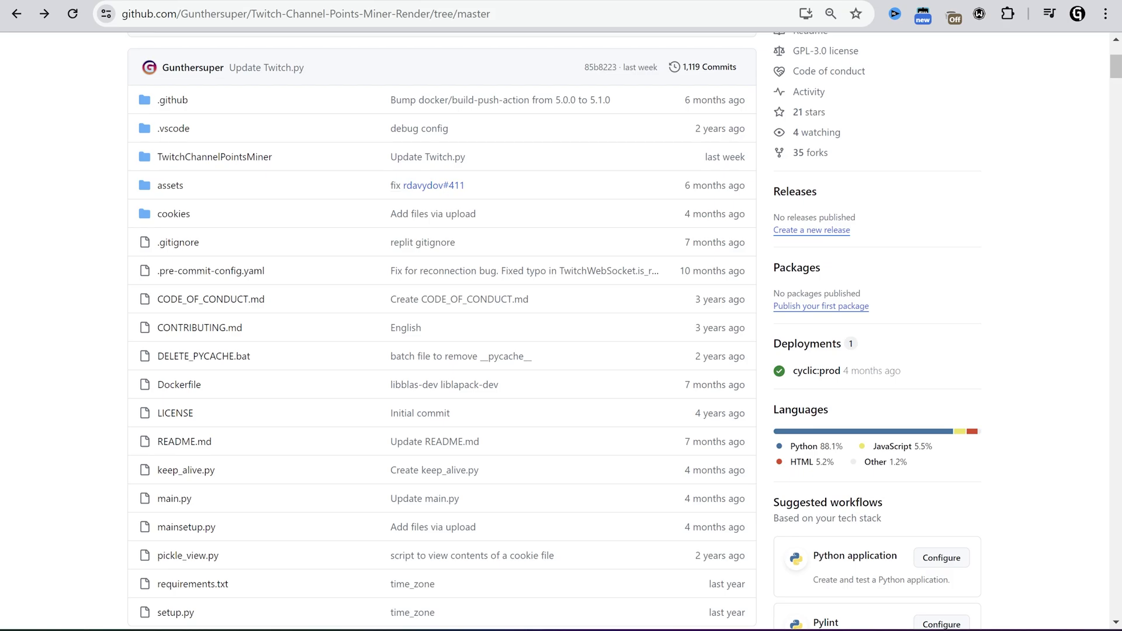
{"action": "key", "text": "ctrl+Tab"}
{"action": "scroll", "coordinate": [64, 211], "scroll_direction": "up", "scroll_amount": 1}
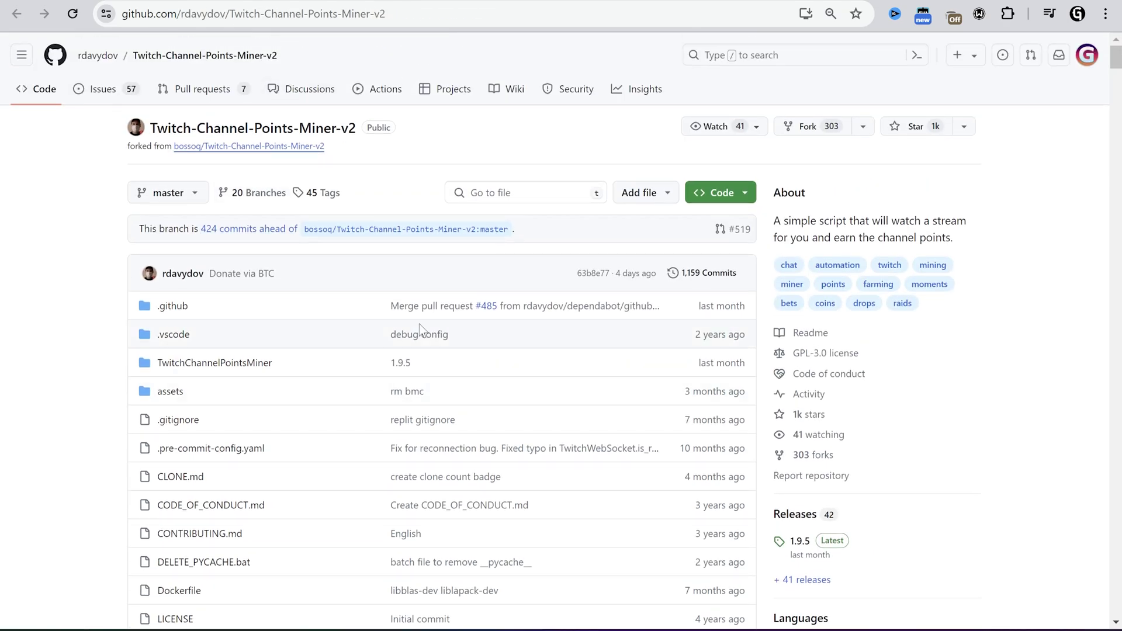
{"action": "key", "text": "alt+Tab"}
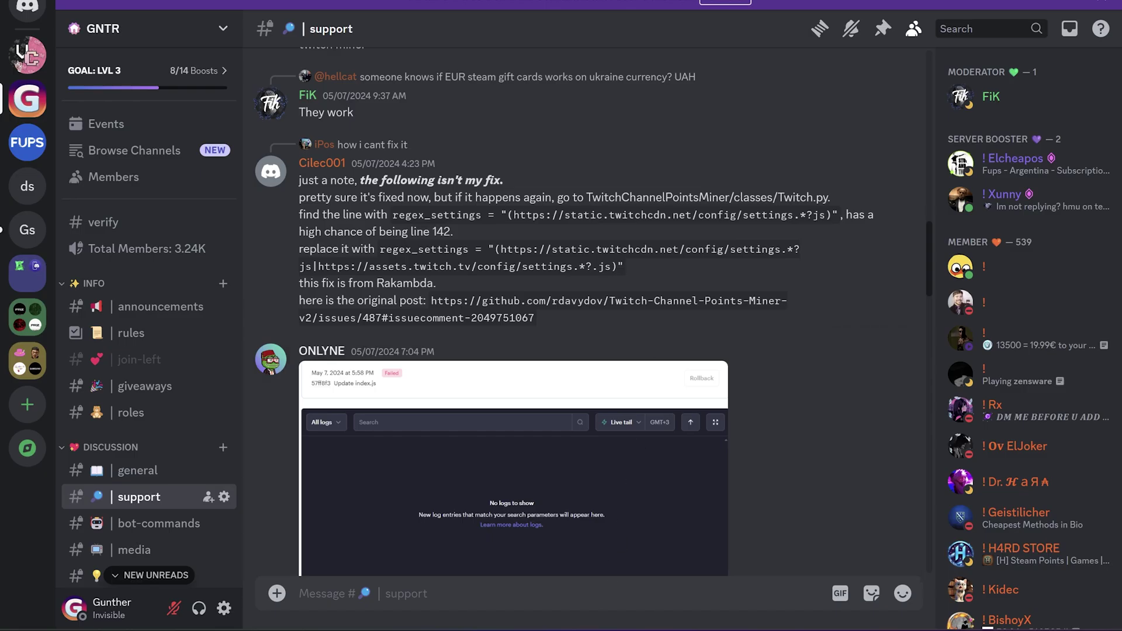
{"action": "key", "text": "alt+Tab"}
{"action": "key", "text": "alt+Tab"}
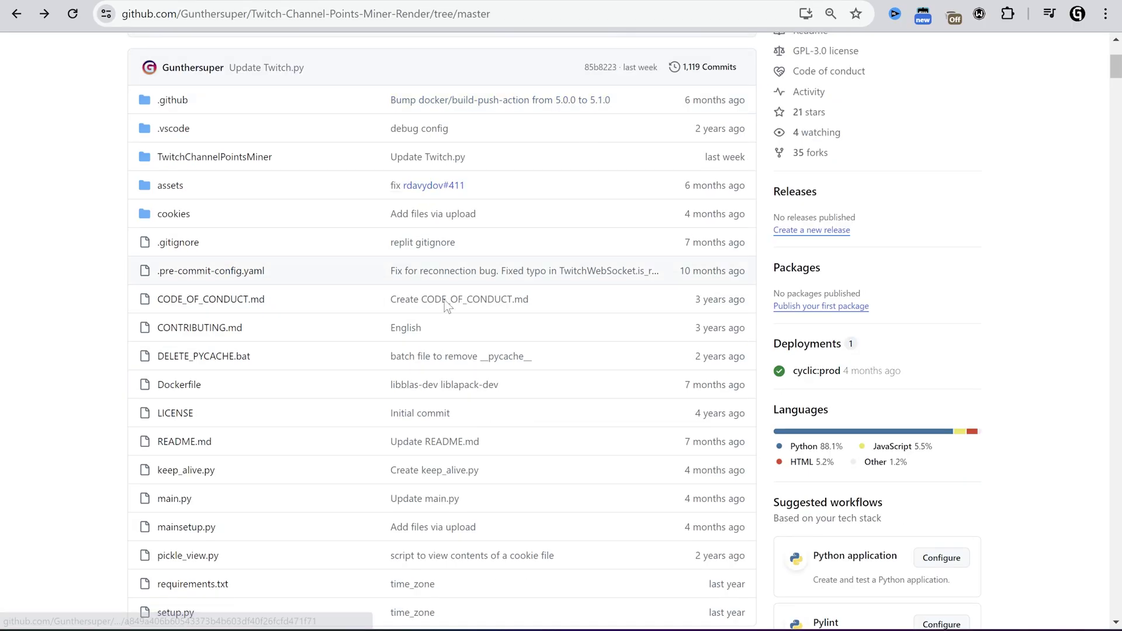
Step: Open classes/Twitch.py in the Render fork and copy its raw contents
{"action": "left_click", "coordinate": [220, 156]}
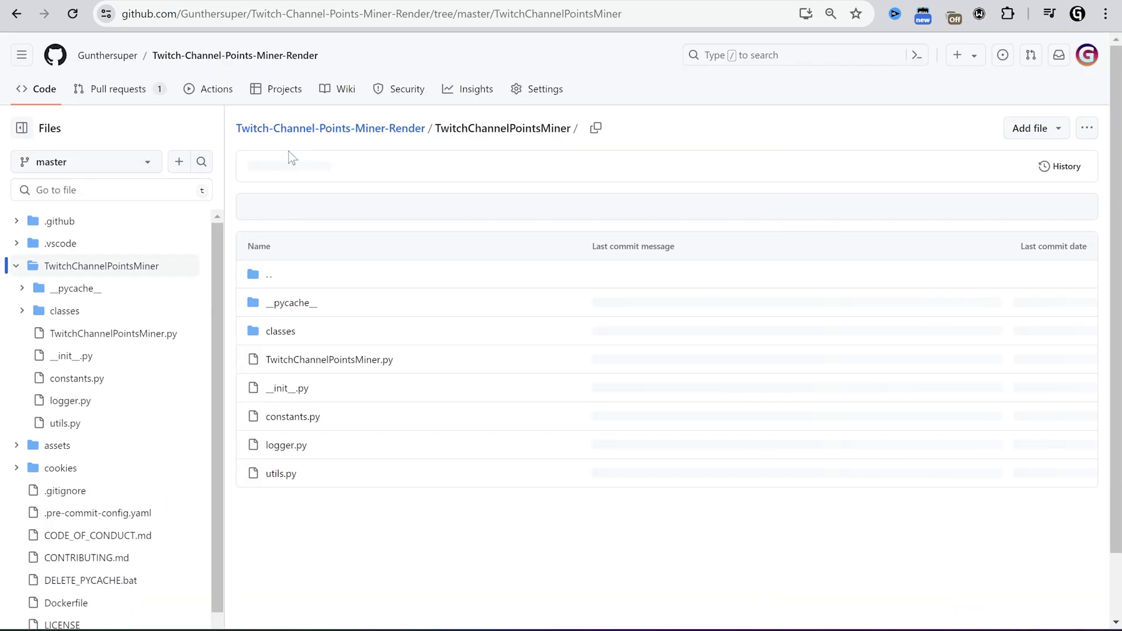
{"action": "left_click", "coordinate": [288, 343]}
{"action": "scroll", "coordinate": [368, 386], "scroll_direction": "down", "scroll_amount": 3}
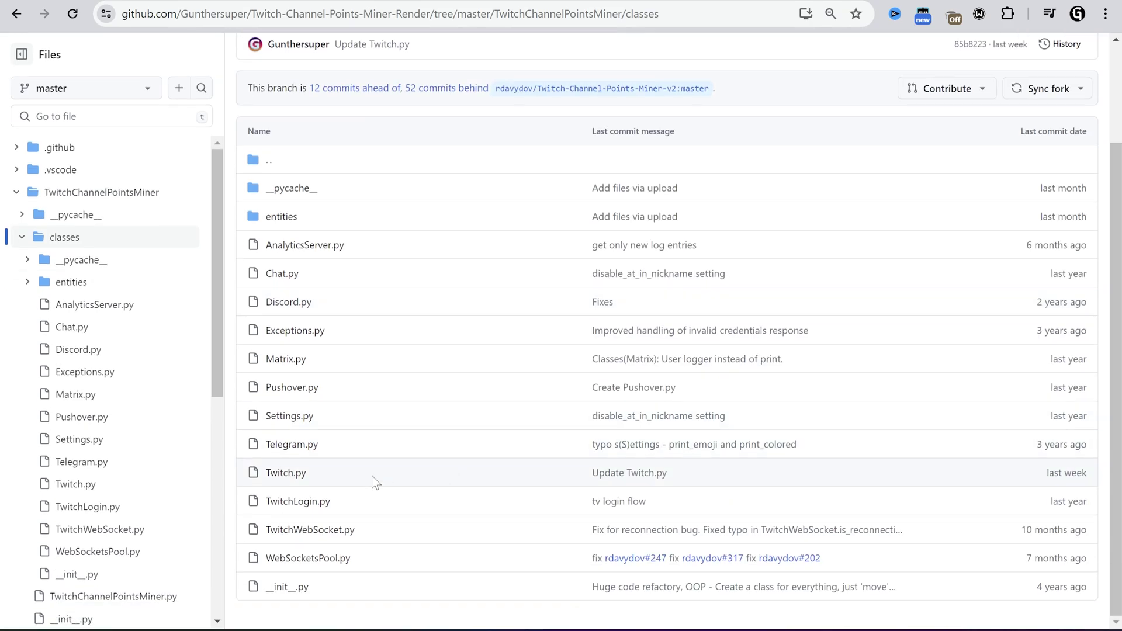
{"action": "left_click", "coordinate": [286, 473]}
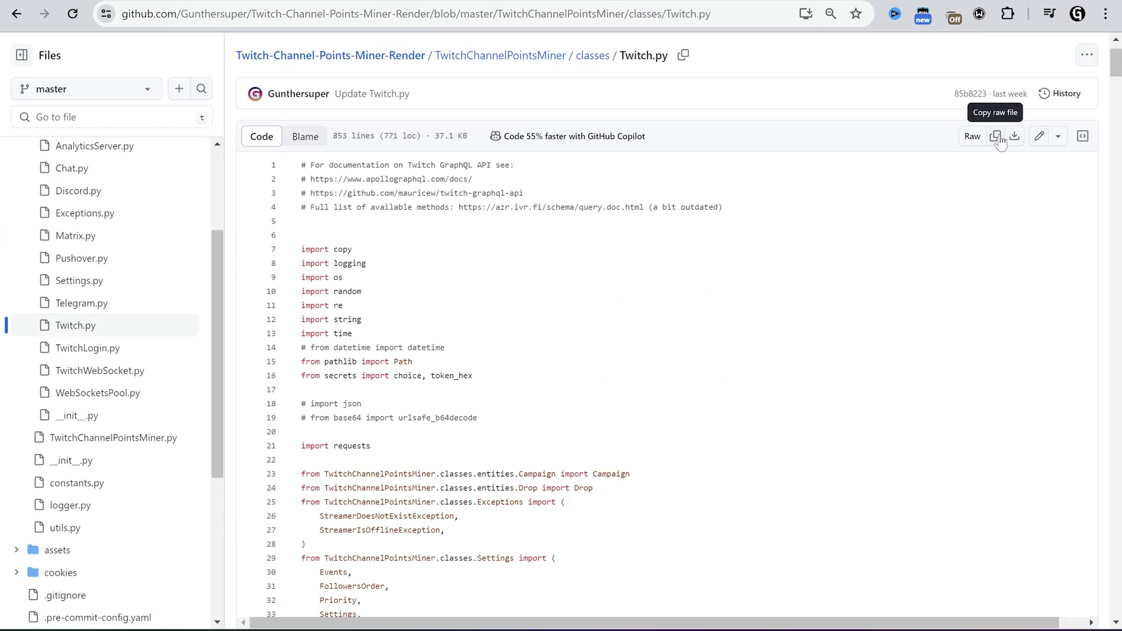
Step: Paste the copied code over the tw repo's classes/Twitch.py and commit it
{"action": "left_click", "coordinate": [200, 251]}
{"action": "left_click", "coordinate": [283, 295]}
{"action": "left_click", "coordinate": [291, 477]}
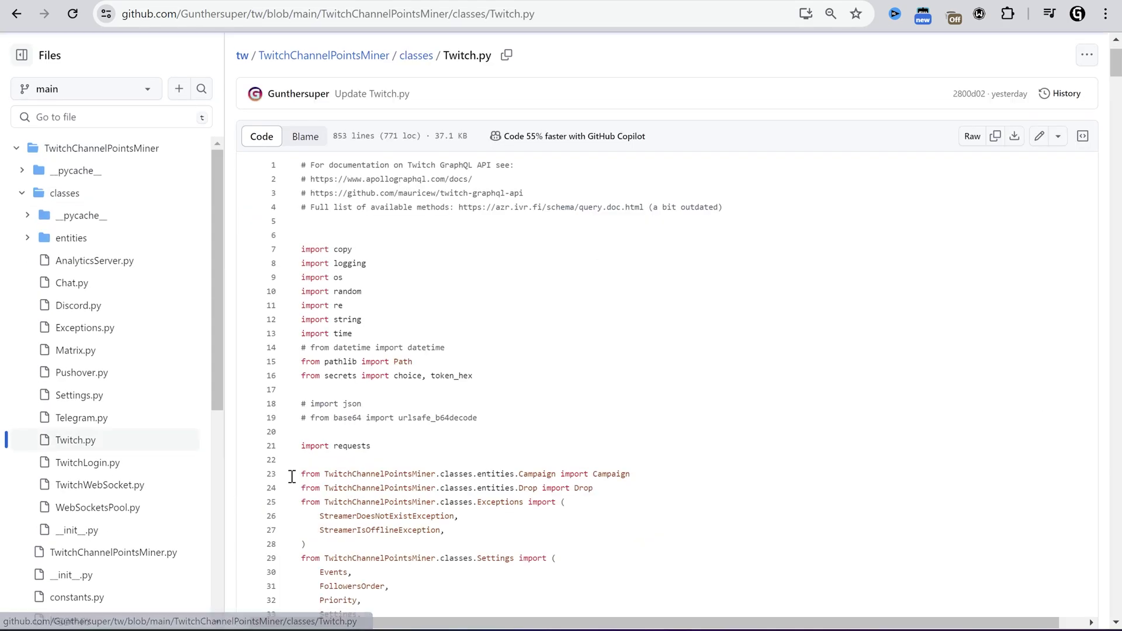
{"action": "left_click", "coordinate": [1038, 136]}
{"action": "scroll", "coordinate": [658, 290], "scroll_direction": "down", "scroll_amount": 20}
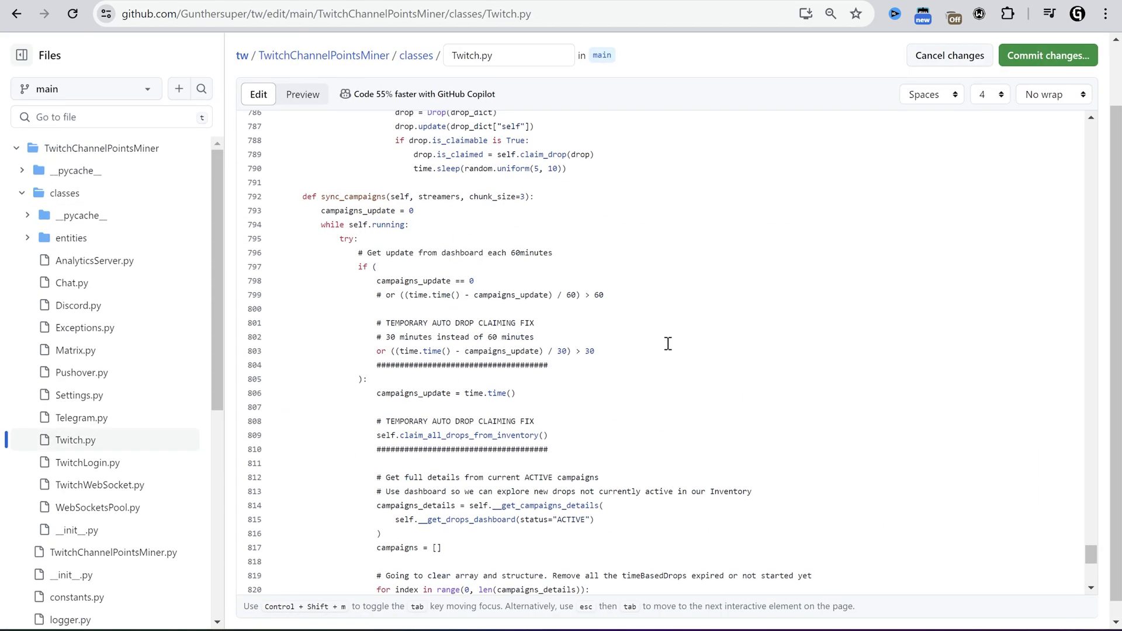
{"action": "left_click", "coordinate": [1061, 64]}
{"action": "left_click", "coordinate": [669, 484]}
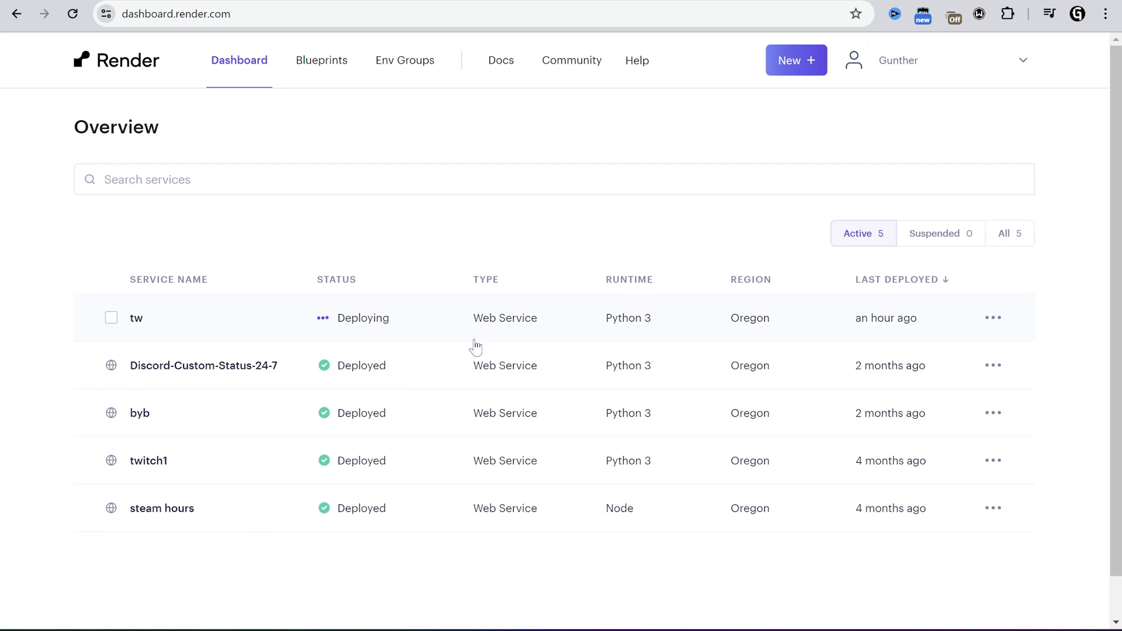
Step: Deploy the tw service's latest commit, then check its cron-job.org ping job
{"action": "left_click", "coordinate": [562, 333]}
{"action": "left_click", "coordinate": [978, 149]}
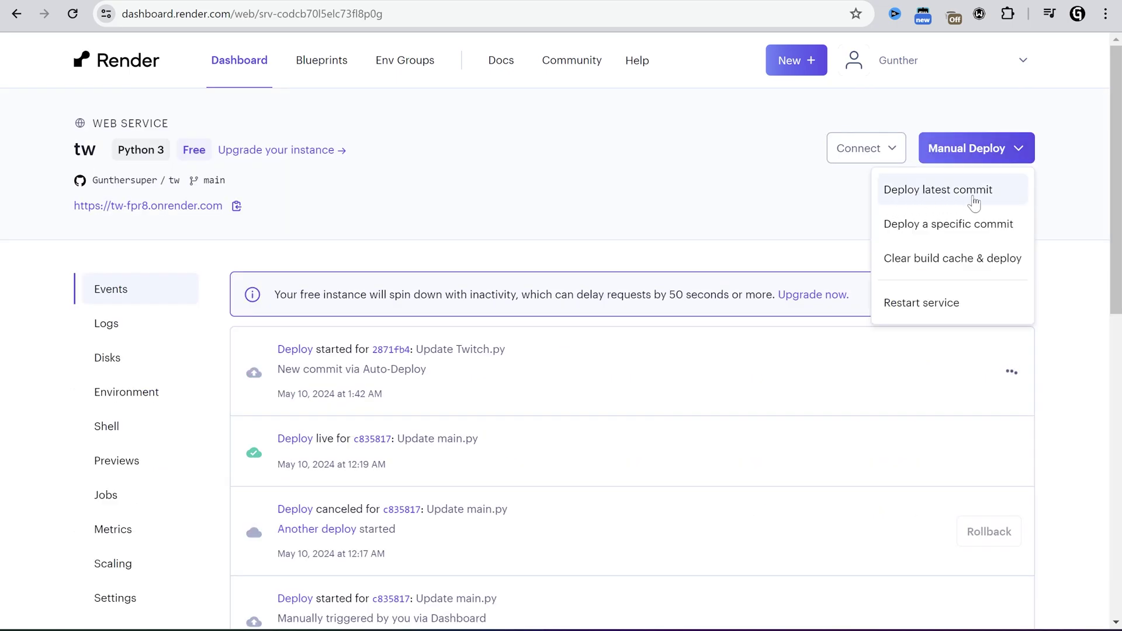
{"action": "left_click", "coordinate": [938, 190]}
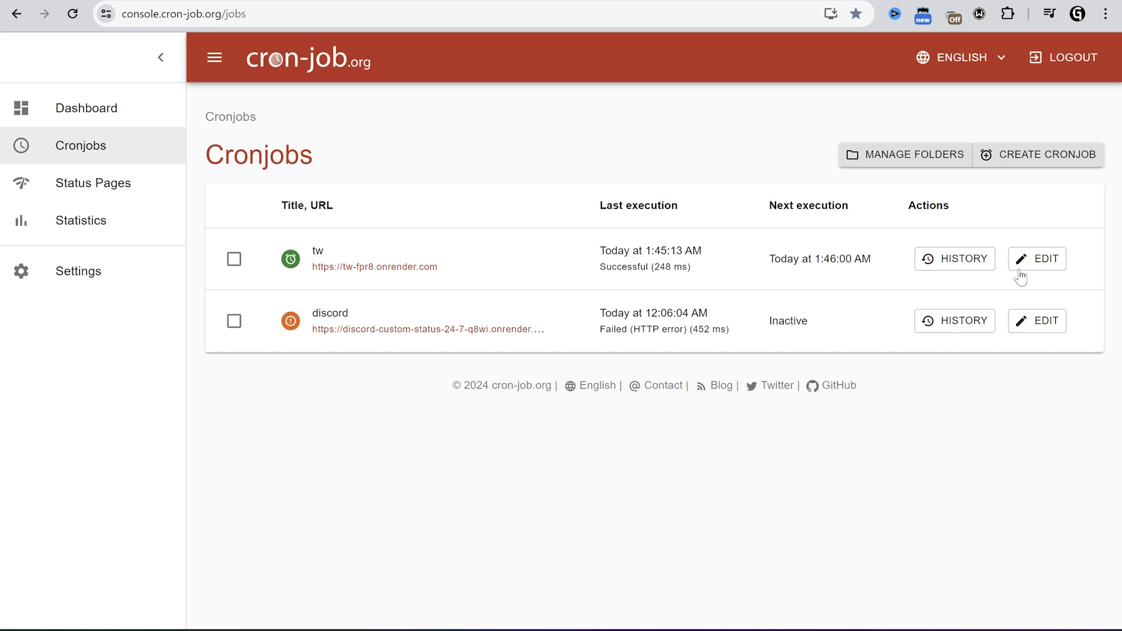
{"action": "left_click", "coordinate": [1027, 263]}
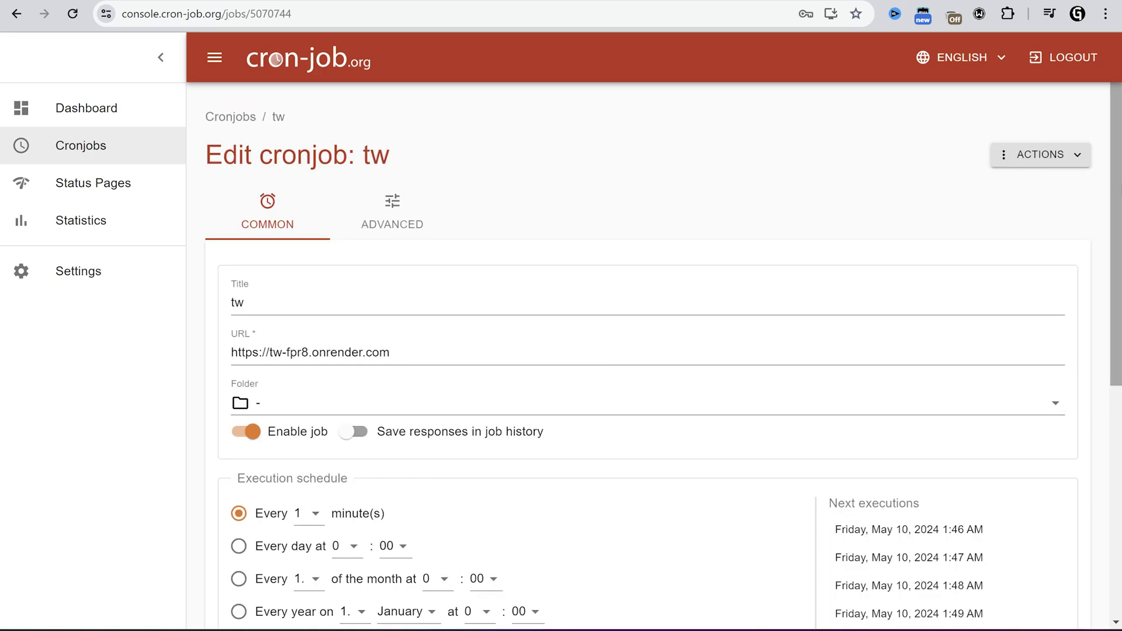
{"action": "scroll", "coordinate": [476, 401], "scroll_direction": "down", "scroll_amount": 1}
{"action": "scroll", "coordinate": [476, 400], "scroll_direction": "down", "scroll_amount": 1}
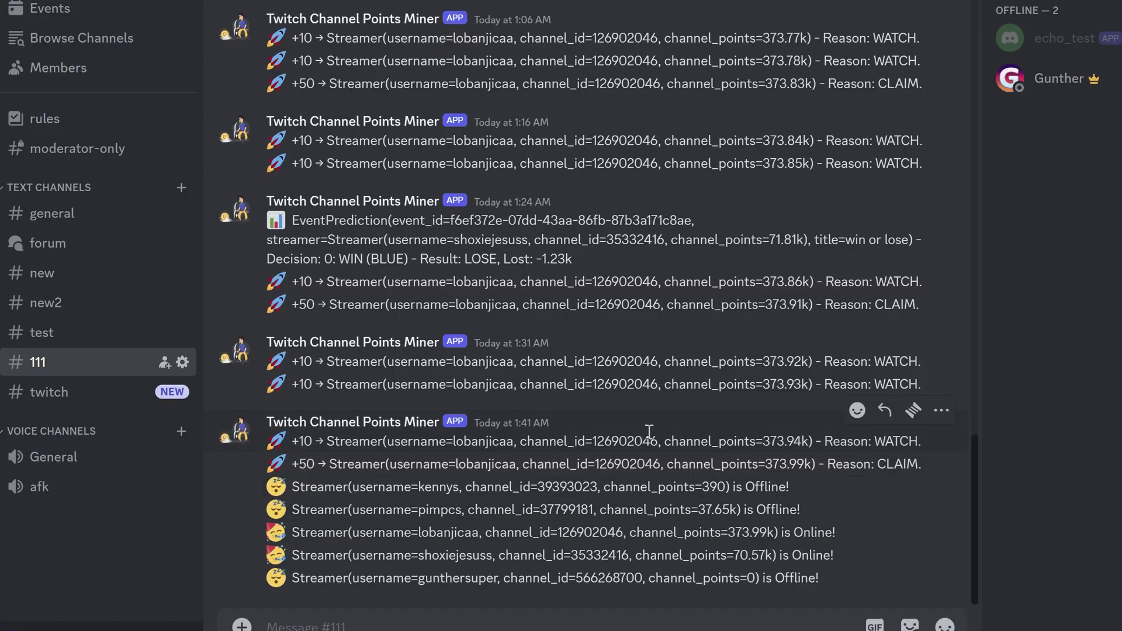
{"action": "scroll", "coordinate": [614, 350], "scroll_direction": "up", "scroll_amount": 3}
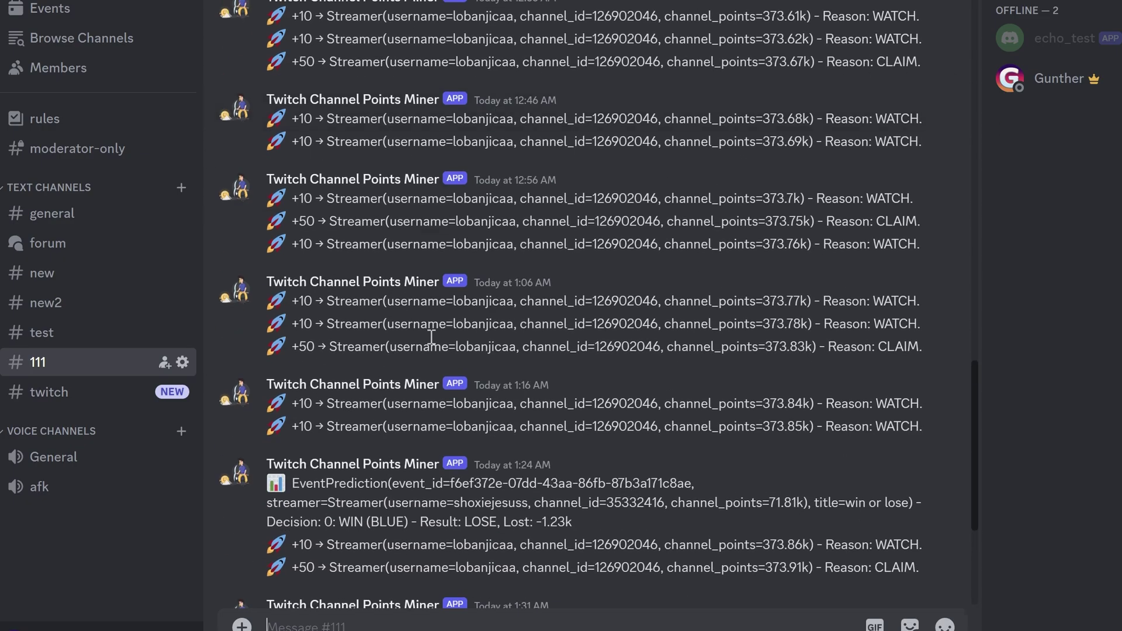
{"action": "scroll", "coordinate": [583, 333], "scroll_direction": "up", "scroll_amount": 1}
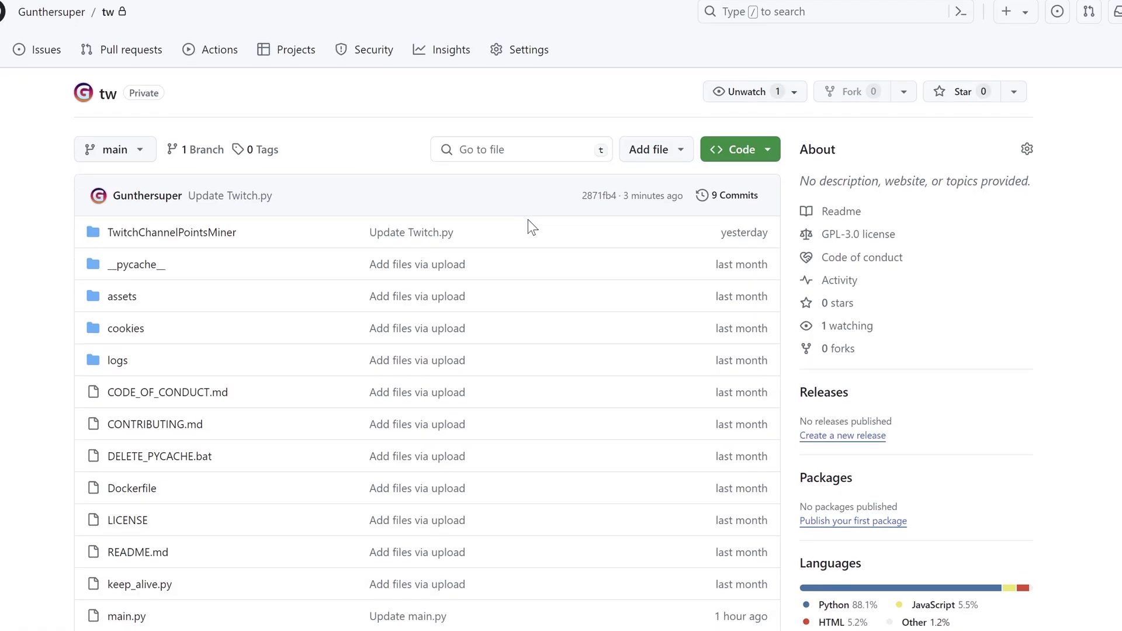
{"action": "scroll", "coordinate": [528, 225], "scroll_direction": "down", "scroll_amount": 3}
{"action": "scroll", "coordinate": [482, 289], "scroll_direction": "down", "scroll_amount": 1}
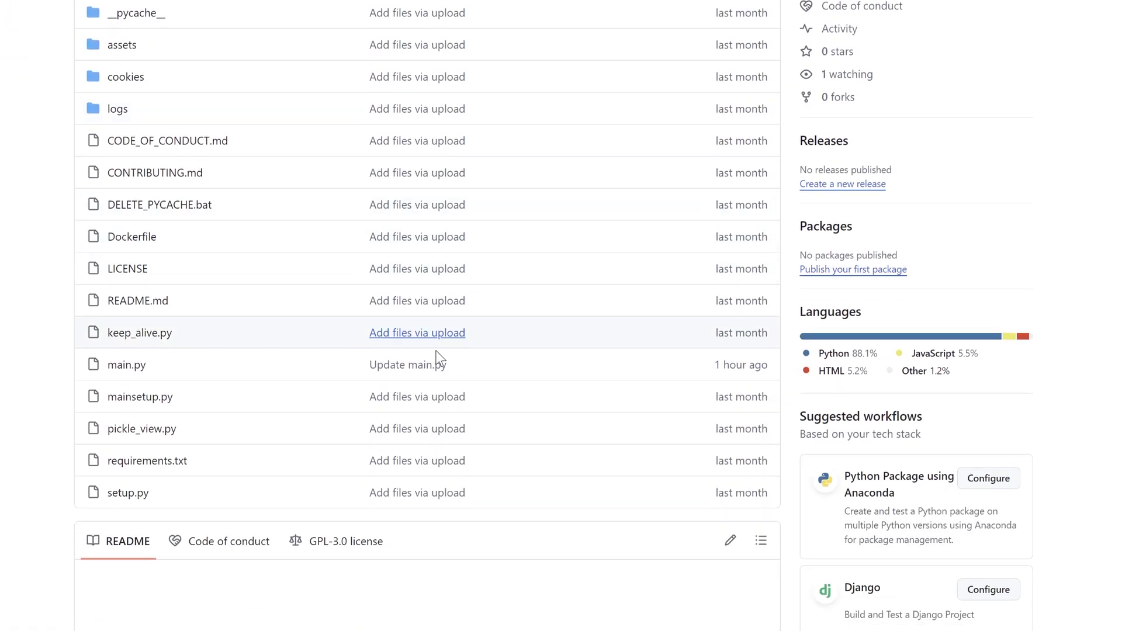
Step: Edit tw's main.py and highlight the discord=Discord( webhook_api and events lines
{"action": "left_click", "coordinate": [127, 366]}
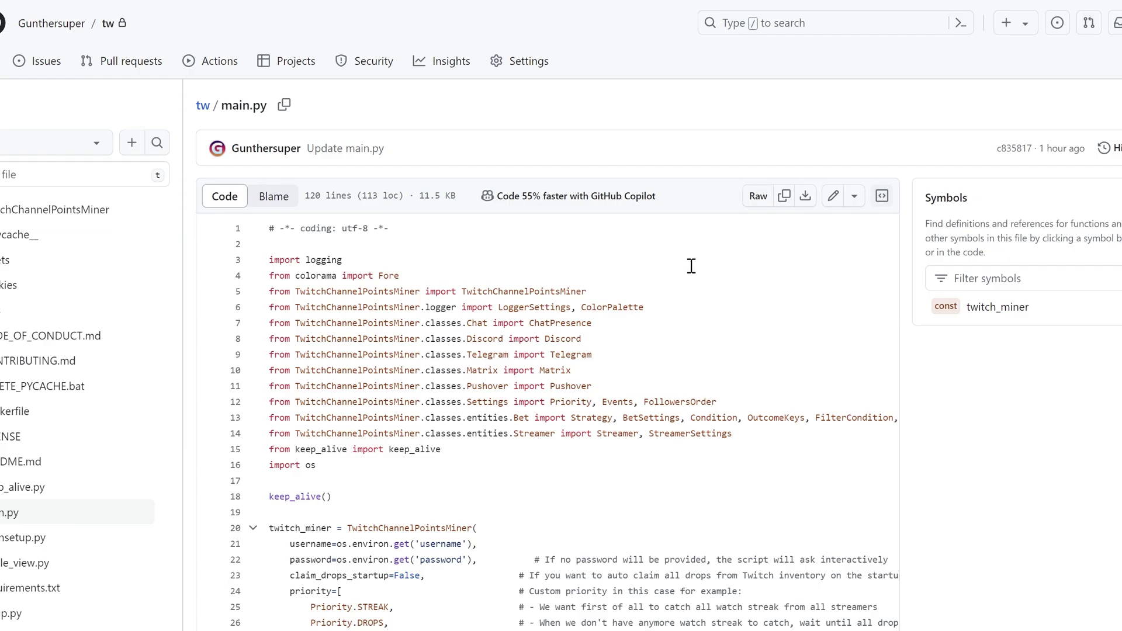
{"action": "left_click", "coordinate": [839, 204]}
{"action": "scroll", "coordinate": [802, 363], "scroll_direction": "down", "scroll_amount": 5}
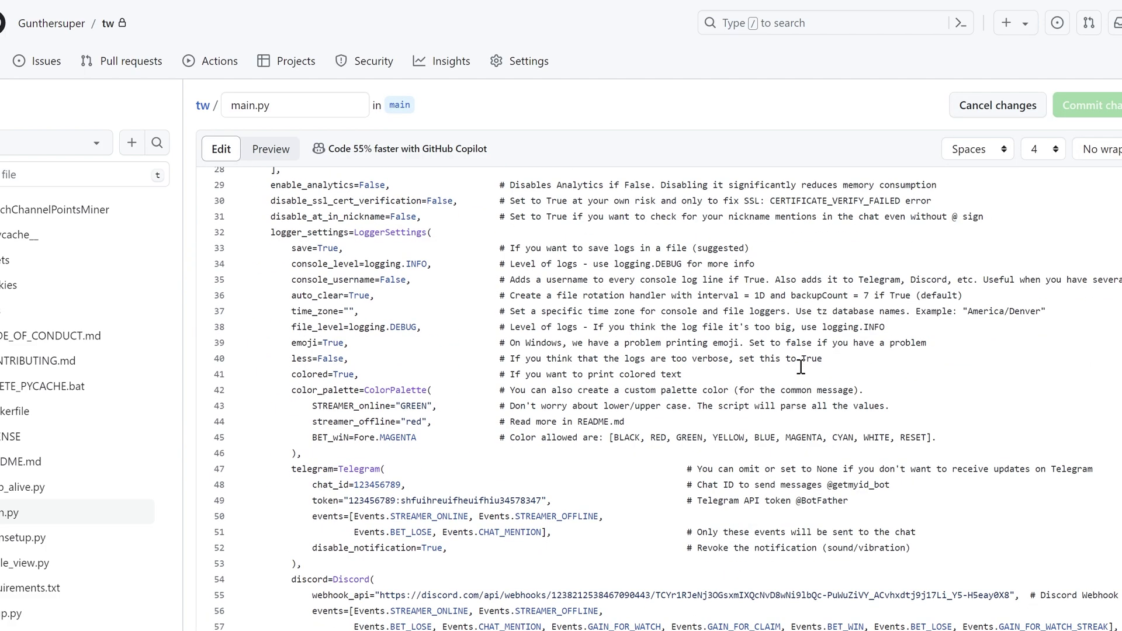
{"action": "scroll", "coordinate": [802, 363], "scroll_direction": "down", "scroll_amount": 3}
{"action": "left_click_drag", "start_coordinate": [296, 400], "coordinate": [513, 418]}
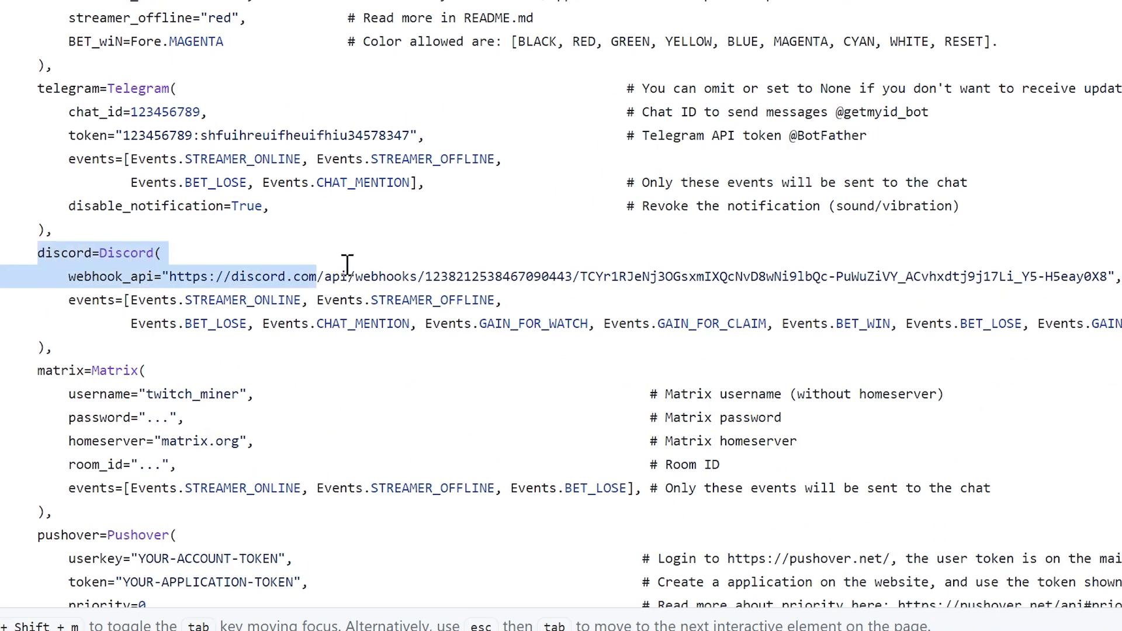
{"action": "left_click_drag", "start_coordinate": [348, 264], "coordinate": [743, 323]}
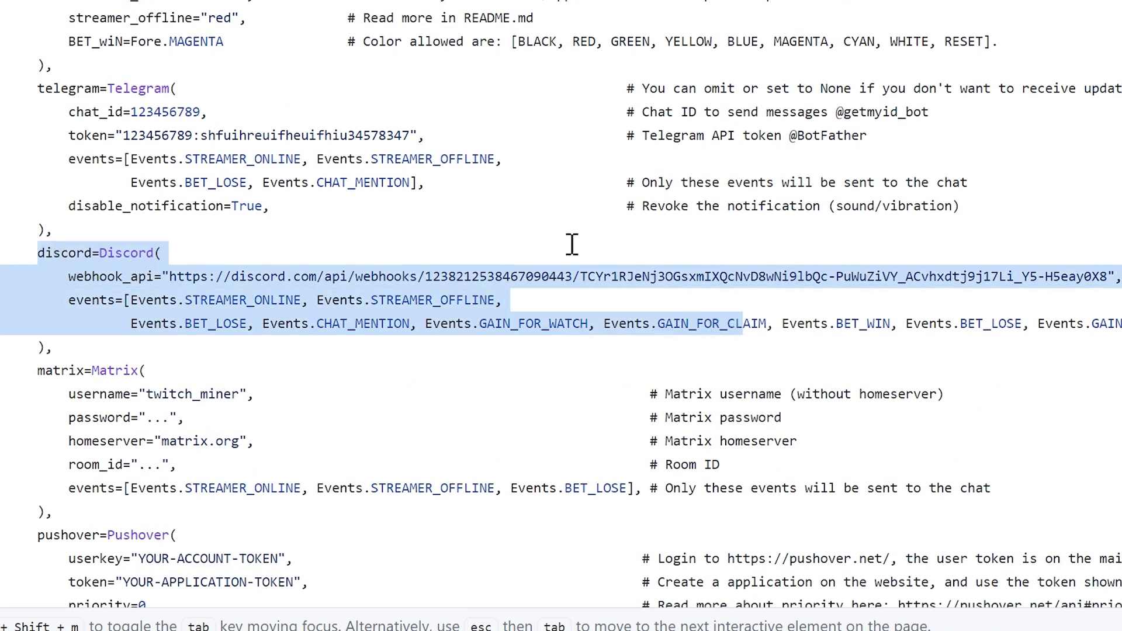
{"action": "left_click", "coordinate": [449, 312]}
{"action": "left_click_drag", "start_coordinate": [71, 278], "coordinate": [152, 277]}
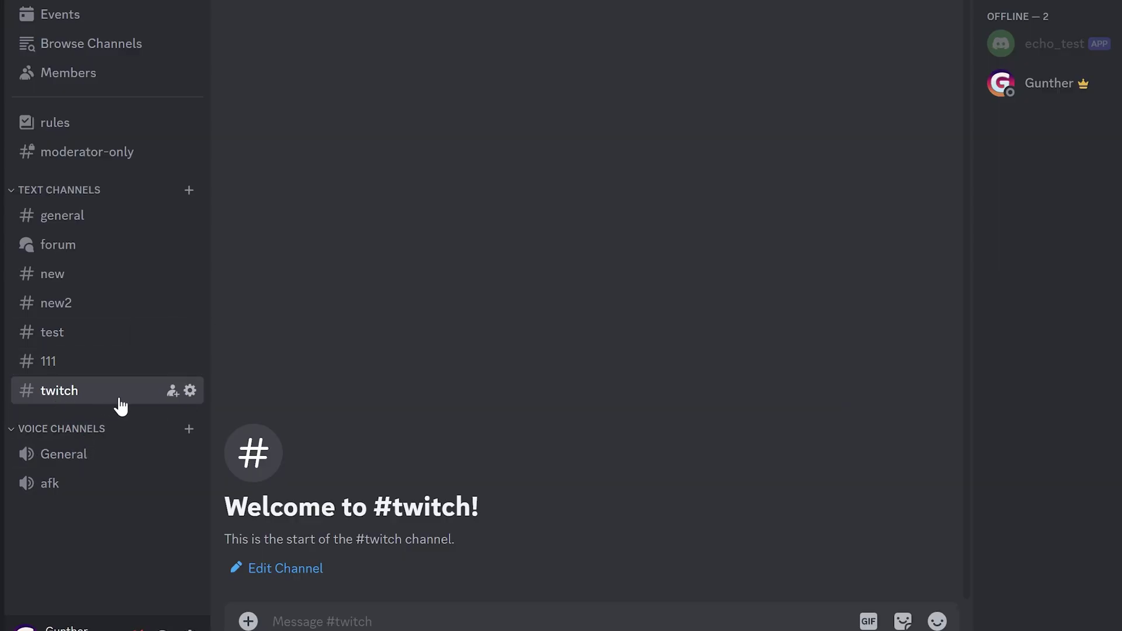
Step: Add a Captain Hook webhook under #twitch Integrations and copy its URL
{"action": "left_click", "coordinate": [190, 392]}
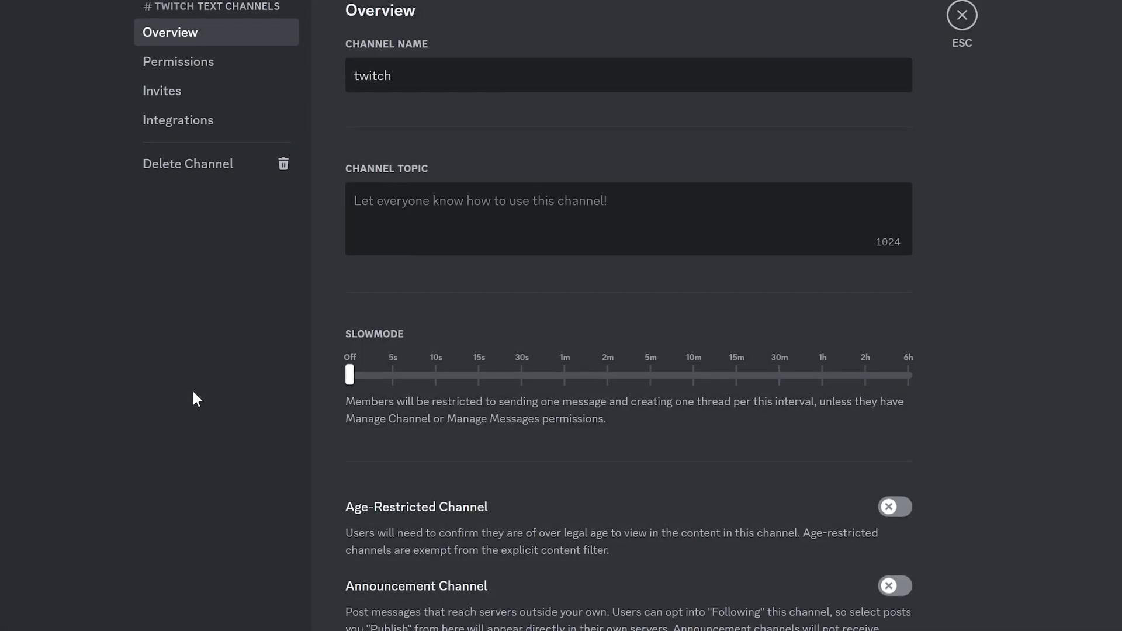
{"action": "left_click", "coordinate": [197, 122]}
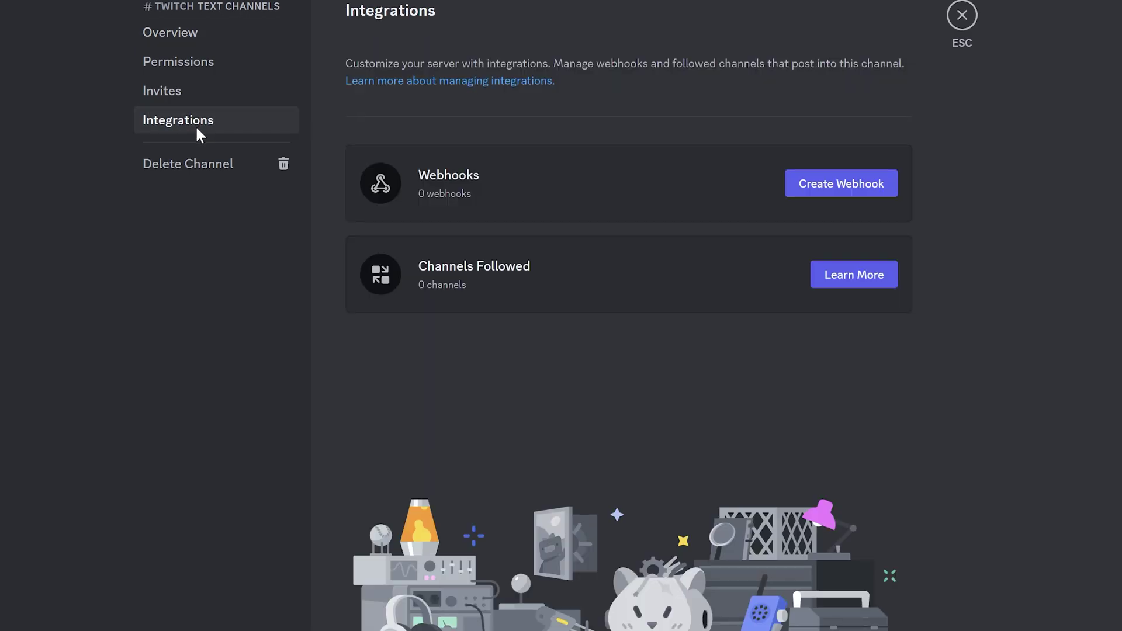
{"action": "left_click", "coordinate": [849, 187]}
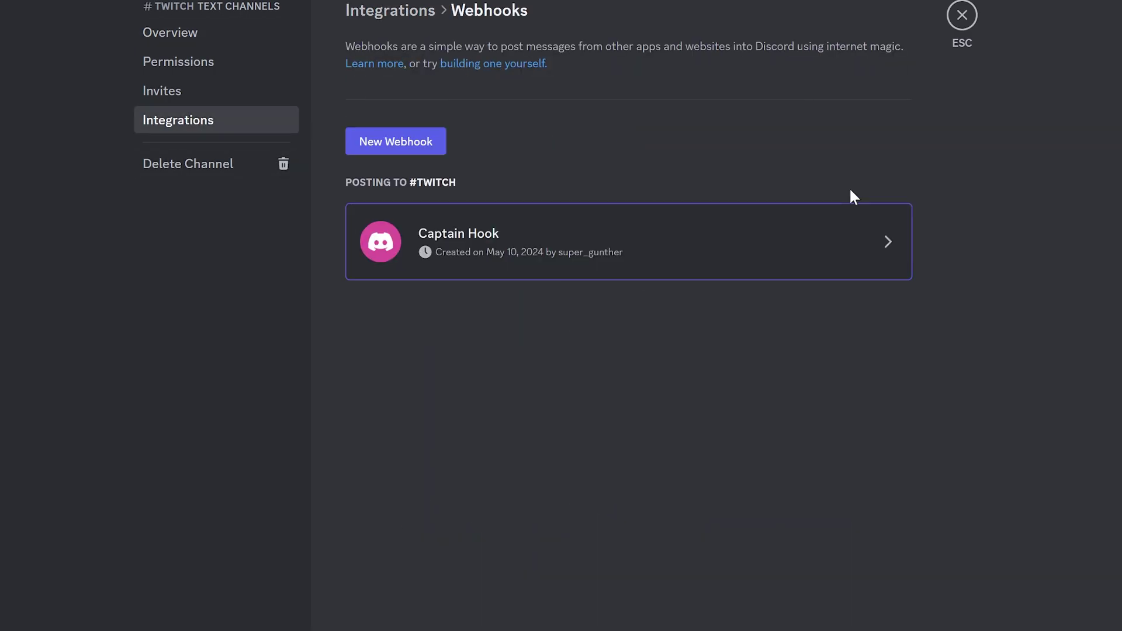
{"action": "left_click", "coordinate": [656, 245]}
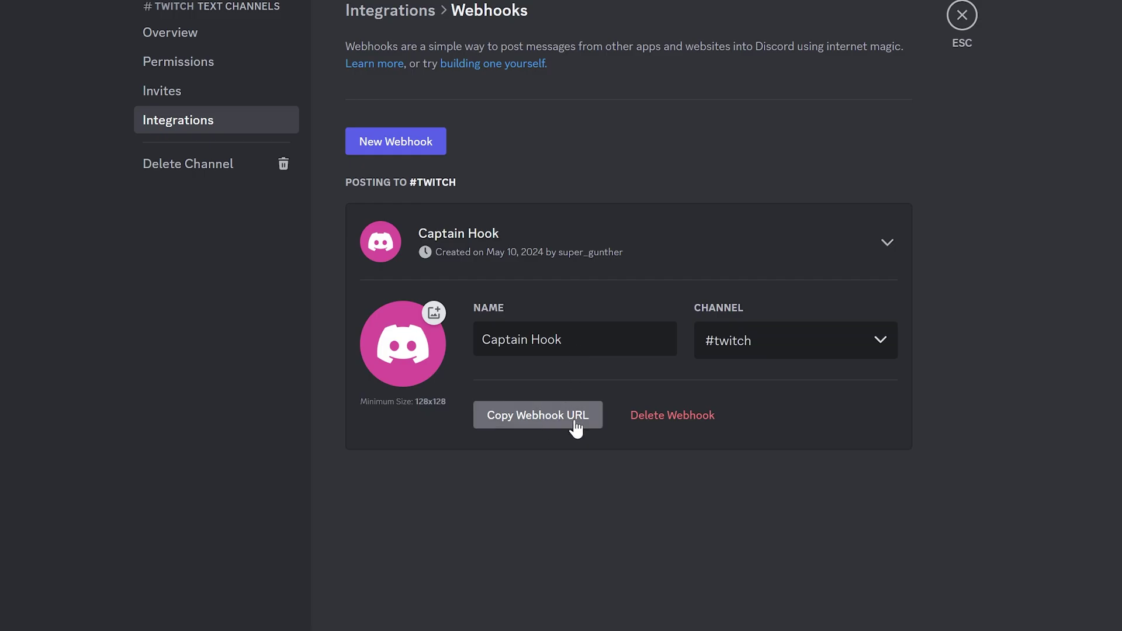
{"action": "left_click", "coordinate": [573, 420]}
Step: Paste the Captain Hook URL into webhook_api and start removing unwanted events
{"action": "left_click_drag", "start_coordinate": [170, 278], "coordinate": [1109, 278]}
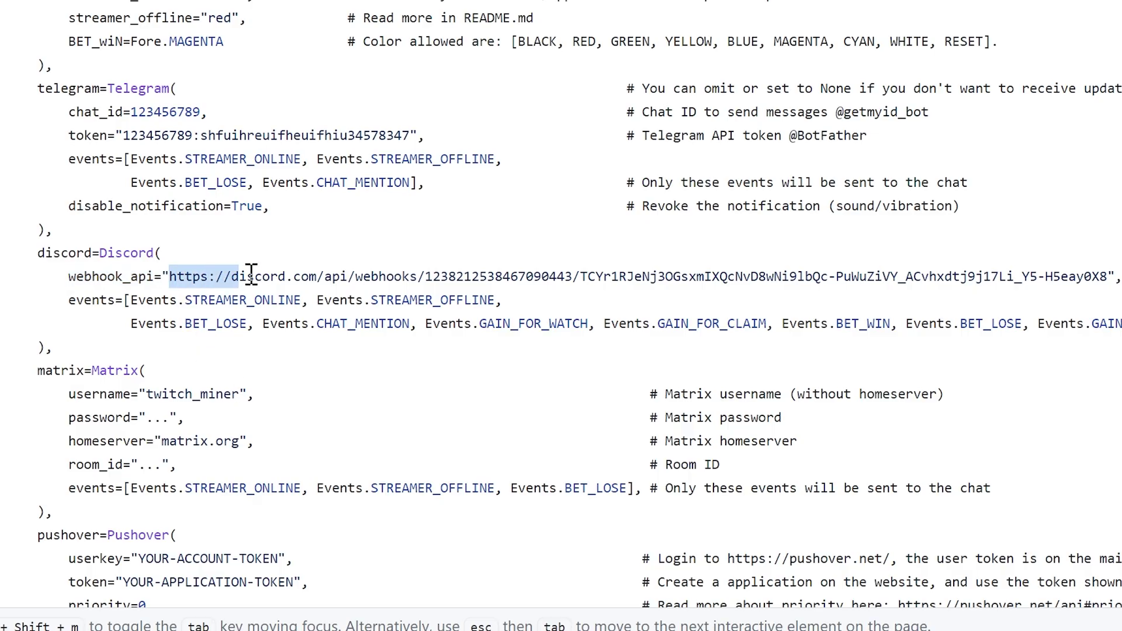
{"action": "key", "text": "ctrl+v"}
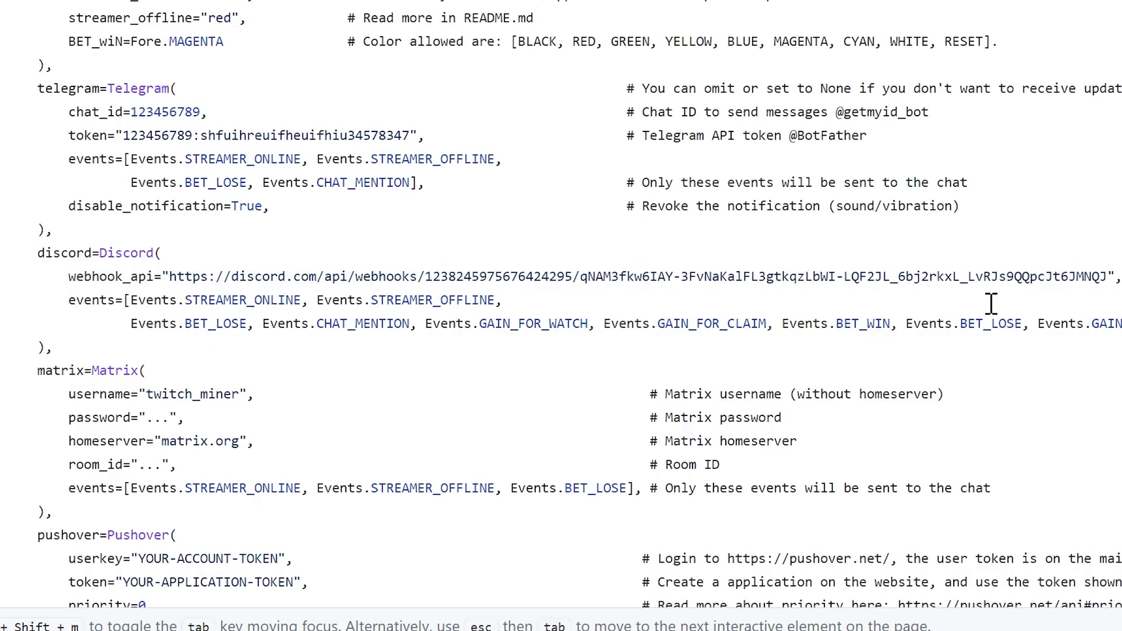
{"action": "key", "text": "Delete"}
{"action": "mouse_move", "coordinate": [479, 324]}
{"action": "left_mouse_down"}
{"action": "mouse_move", "coordinate": [131, 323]}
{"action": "mouse_move", "coordinate": [500, 300]}
{"action": "left_mouse_up"}
{"action": "left_click", "coordinate": [147, 369]}
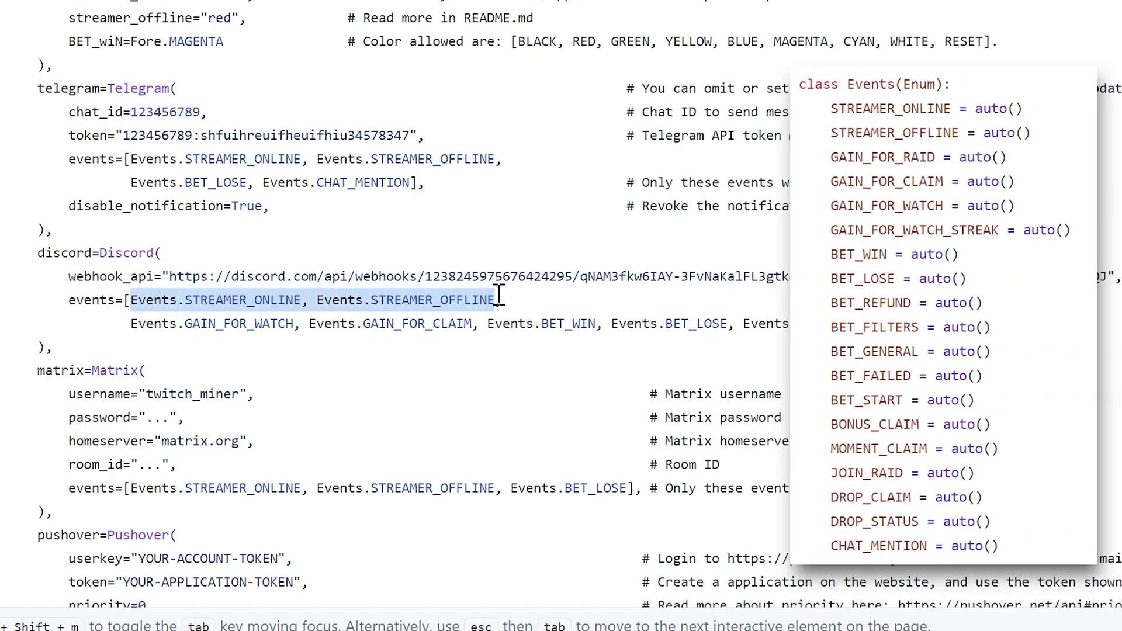
Step: Finish dropping BET_LOSE and CHAT_MENTION from events and commit main.py to main
{"action": "left_click", "coordinate": [229, 326]}
{"action": "left_click_drag", "start_coordinate": [158, 327], "coordinate": [295, 323]}
{"action": "left_click_drag", "start_coordinate": [379, 323], "coordinate": [739, 340]}
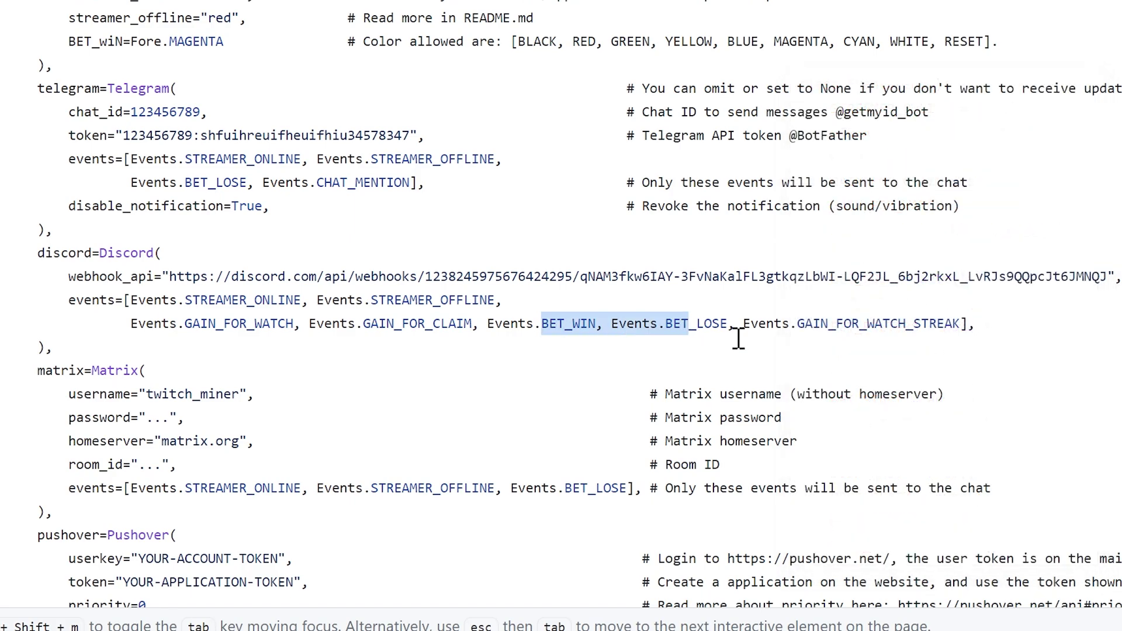
{"action": "left_click", "coordinate": [838, 324]}
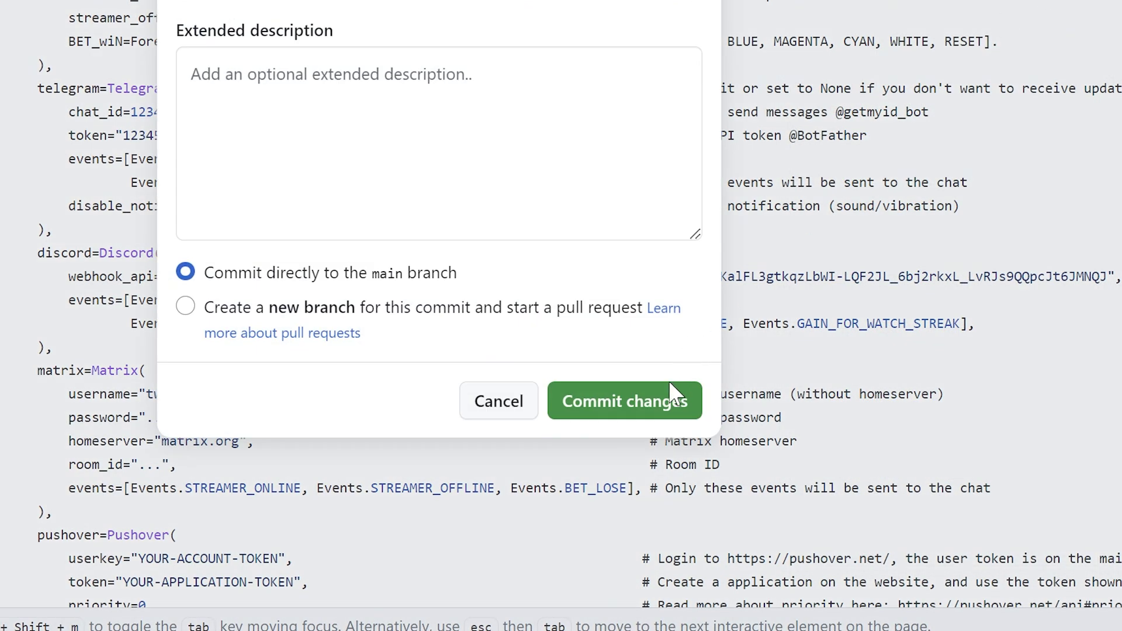
{"action": "left_click", "coordinate": [660, 399]}
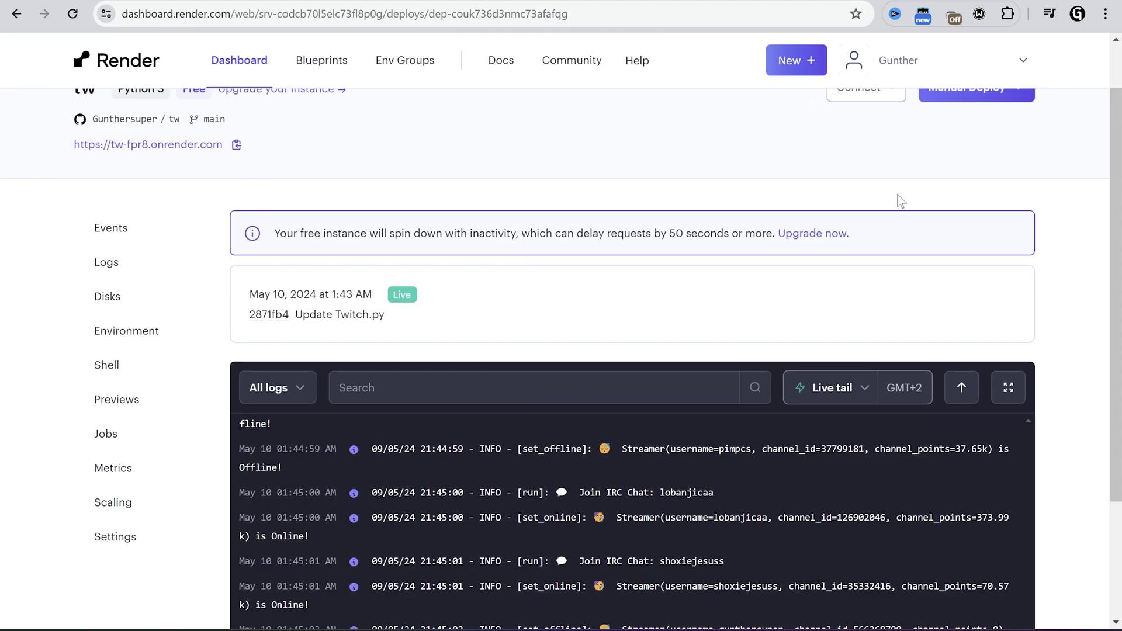
{"action": "scroll", "coordinate": [897, 201], "scroll_direction": "up", "scroll_amount": 2}
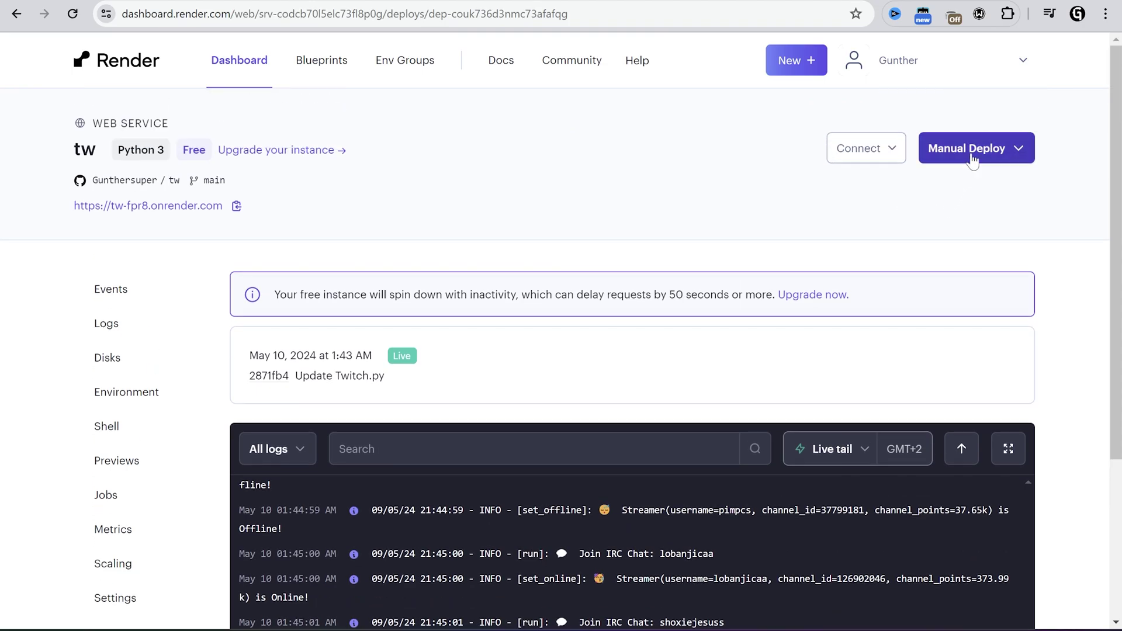
Step: Trigger Deploy latest commit from the tw service's Manual Deploy menu
{"action": "left_click", "coordinate": [970, 151]}
{"action": "left_click", "coordinate": [951, 189]}
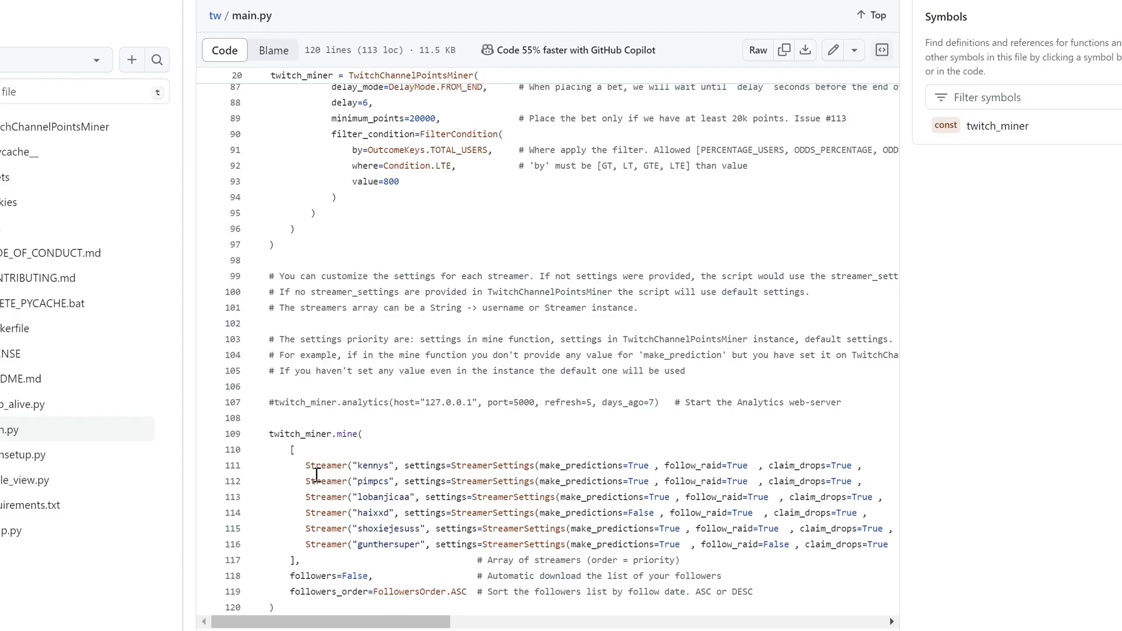
{"action": "left_click_drag", "start_coordinate": [343, 473], "coordinate": [788, 559]}
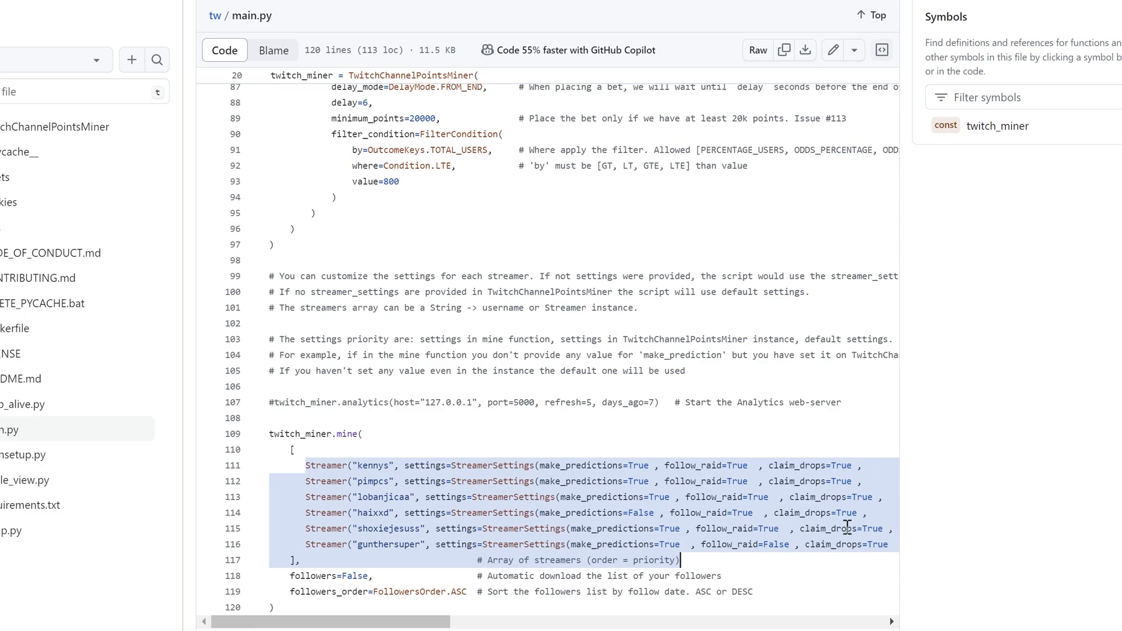
{"action": "left_click", "coordinate": [933, 497]}
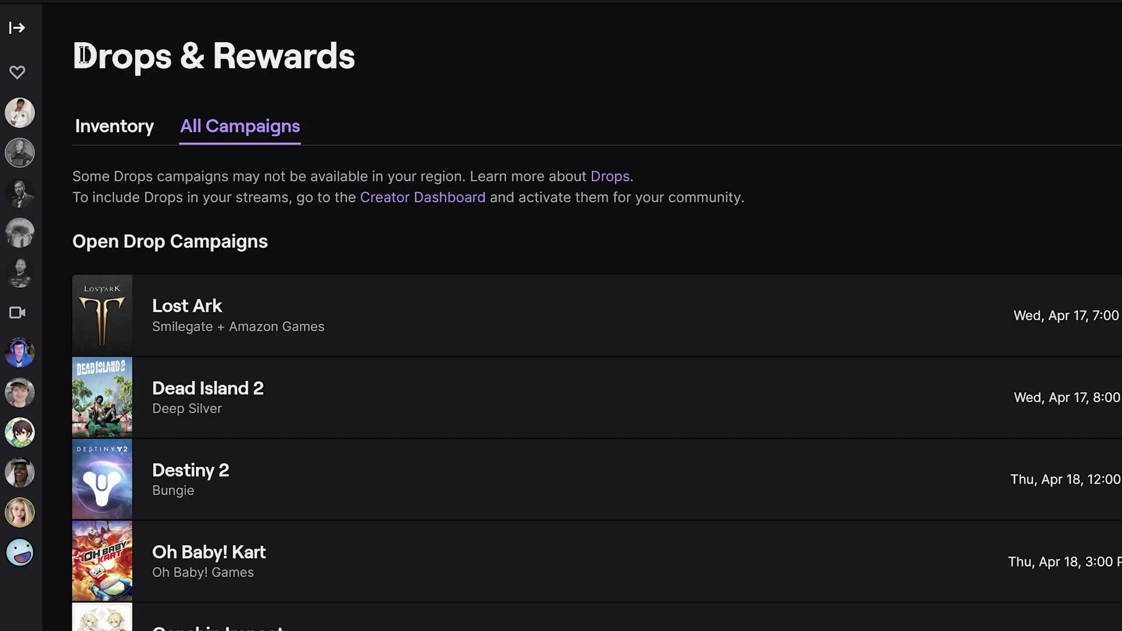
{"action": "left_click_drag", "start_coordinate": [84, 54], "coordinate": [377, 12]}
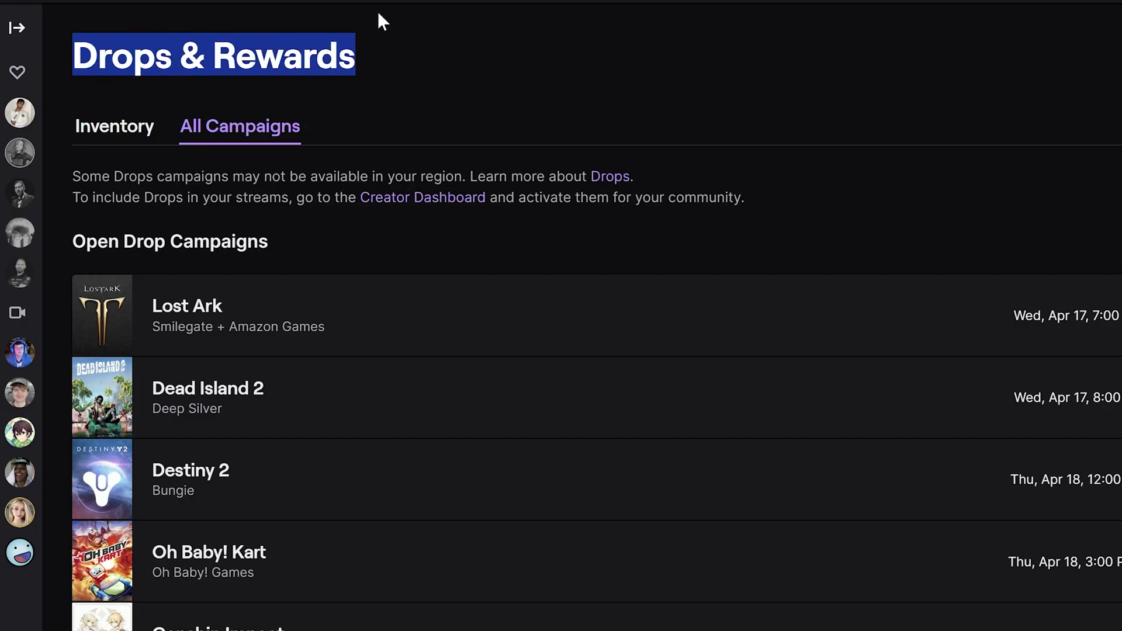
{"action": "left_click", "coordinate": [407, 58]}
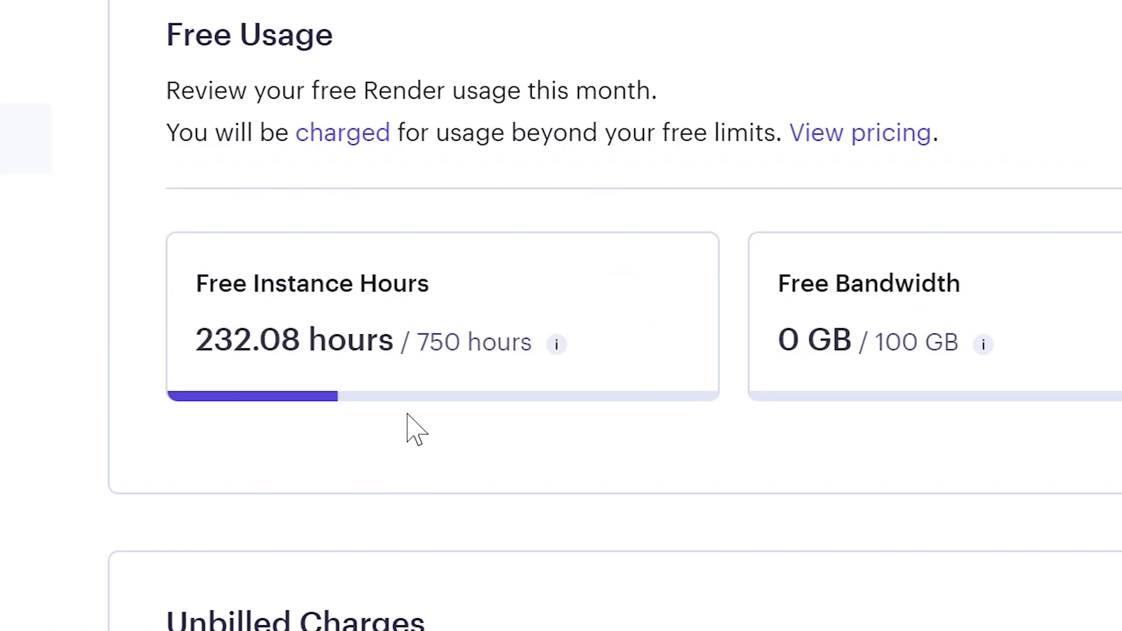
{"action": "left_click_drag", "start_coordinate": [424, 348], "coordinate": [523, 341]}
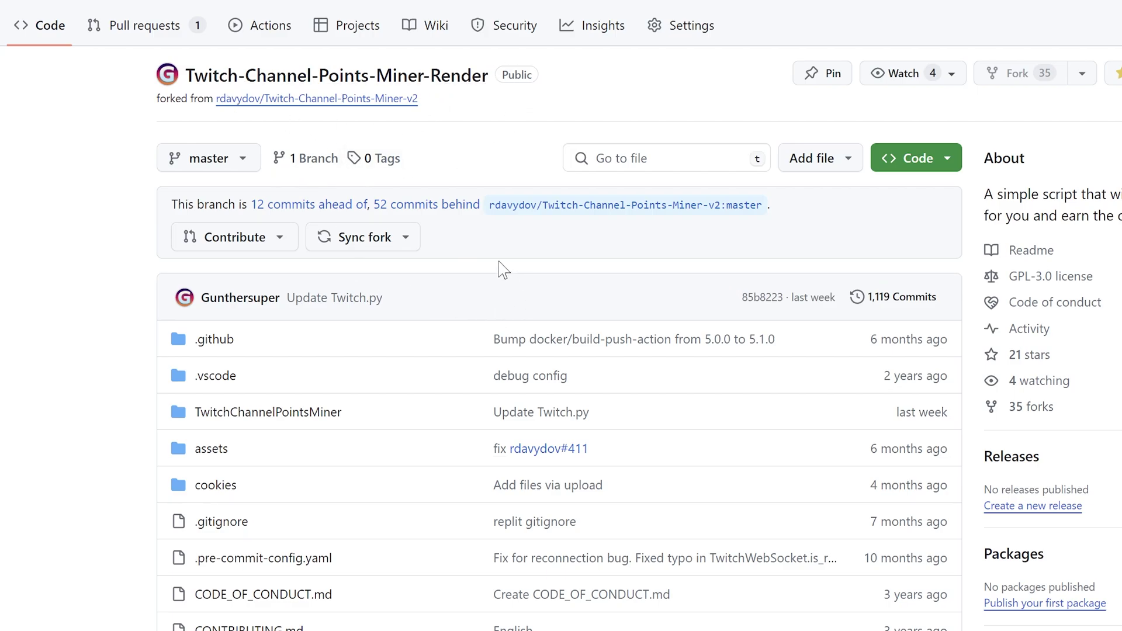
{"action": "scroll", "coordinate": [388, 363], "scroll_direction": "down", "scroll_amount": 3}
{"action": "scroll", "coordinate": [556, 509], "scroll_direction": "down", "scroll_amount": 2}
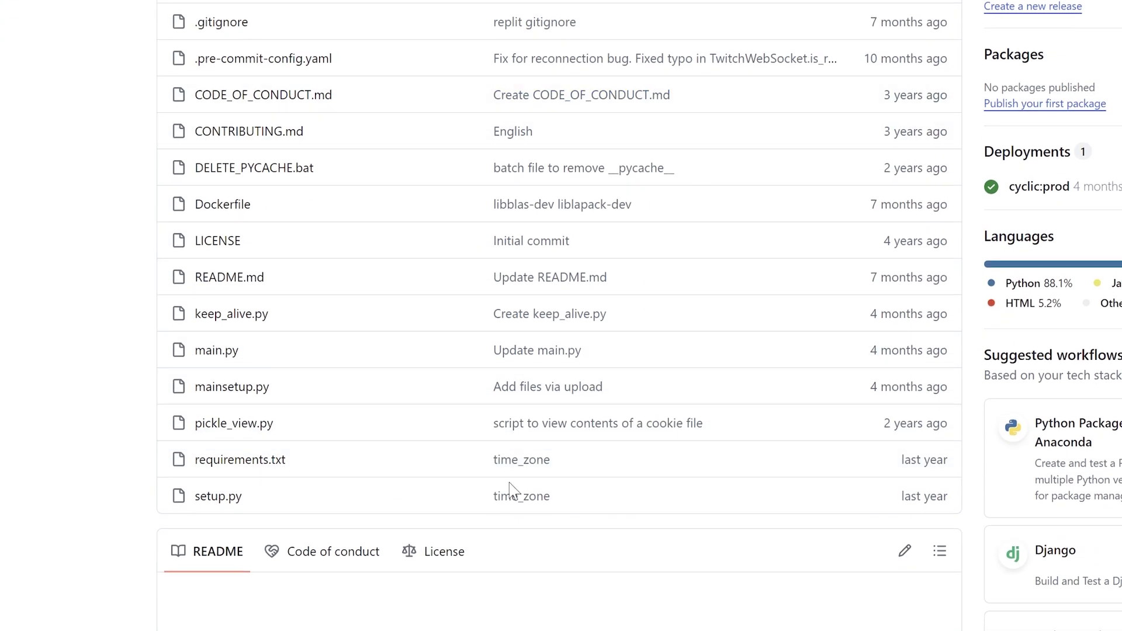
{"action": "scroll", "coordinate": [393, 326], "scroll_direction": "up", "scroll_amount": 3}
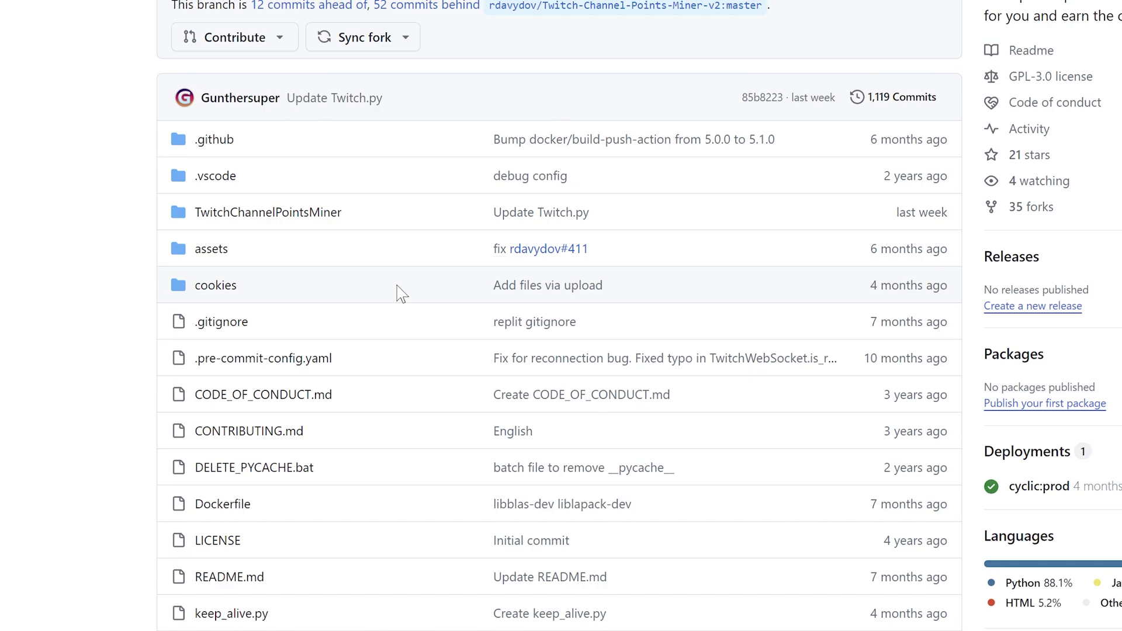